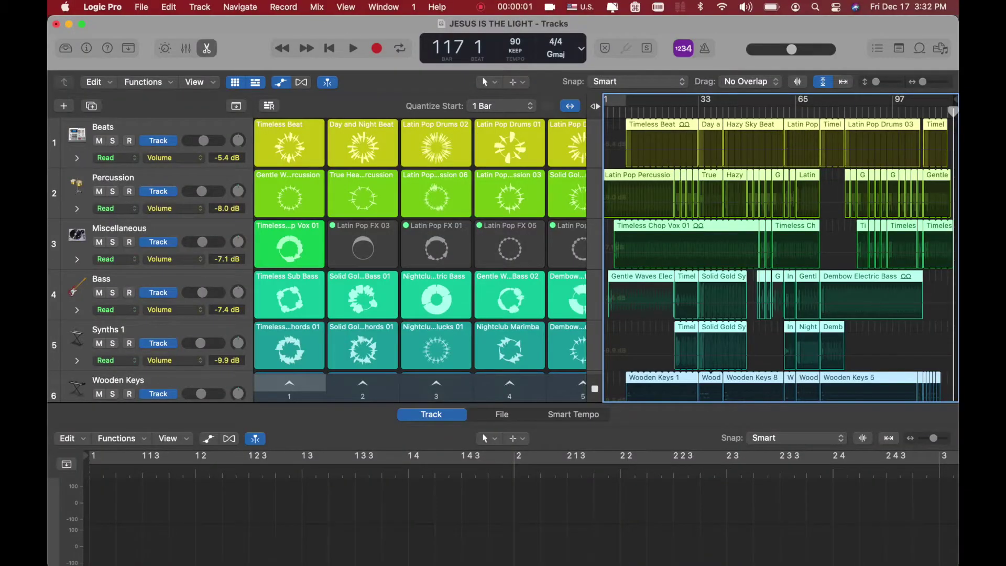
Open the Mac's Bluetooth preferences and look through the device list.
{"action": "left_click", "coordinate": [700, 7]}
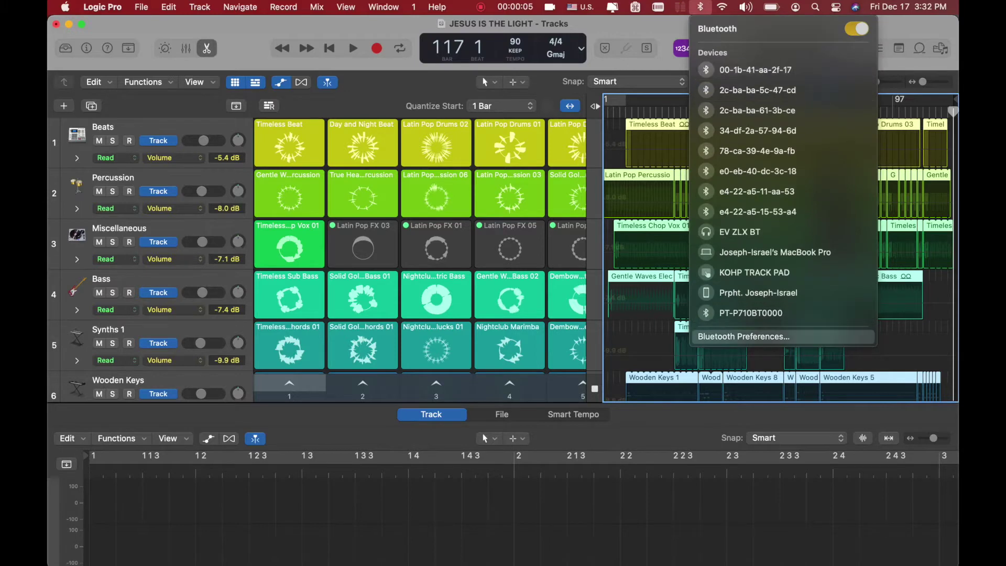
{"action": "left_click", "coordinate": [744, 336]}
{"action": "scroll", "coordinate": [731, 253], "scroll_direction": "down", "scroll_amount": 2}
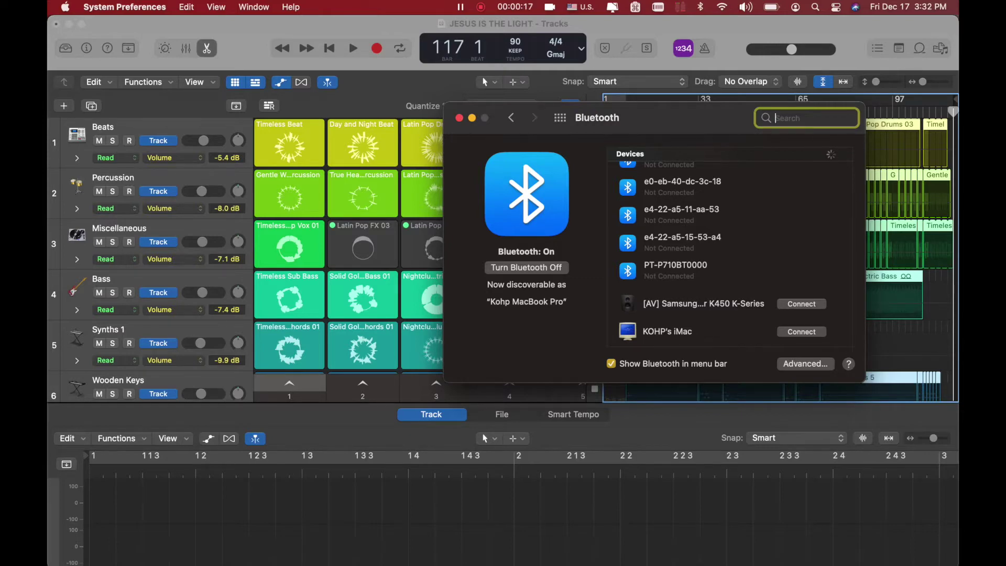
Search the Mac for "audio midi setup" and open the Audio MIDI Setup application.
{"action": "key", "text": "super+space"}
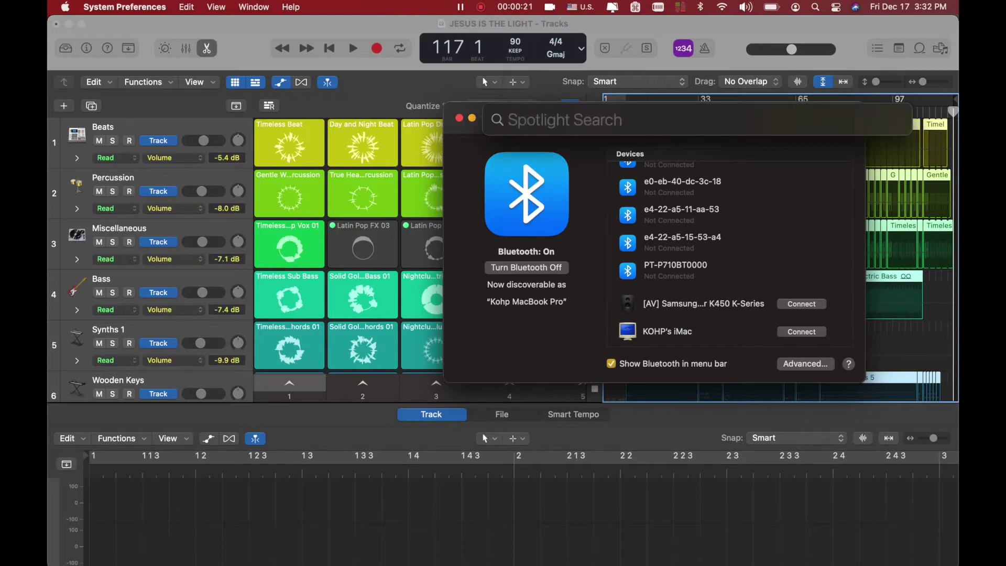
{"action": "type", "text": "audio m"}
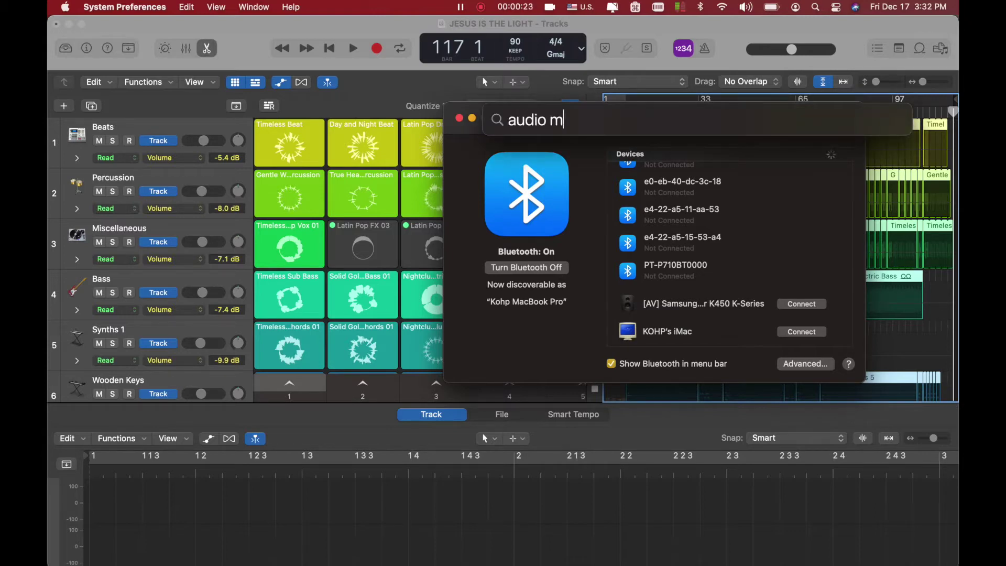
{"action": "type", "text": "idi setup"}
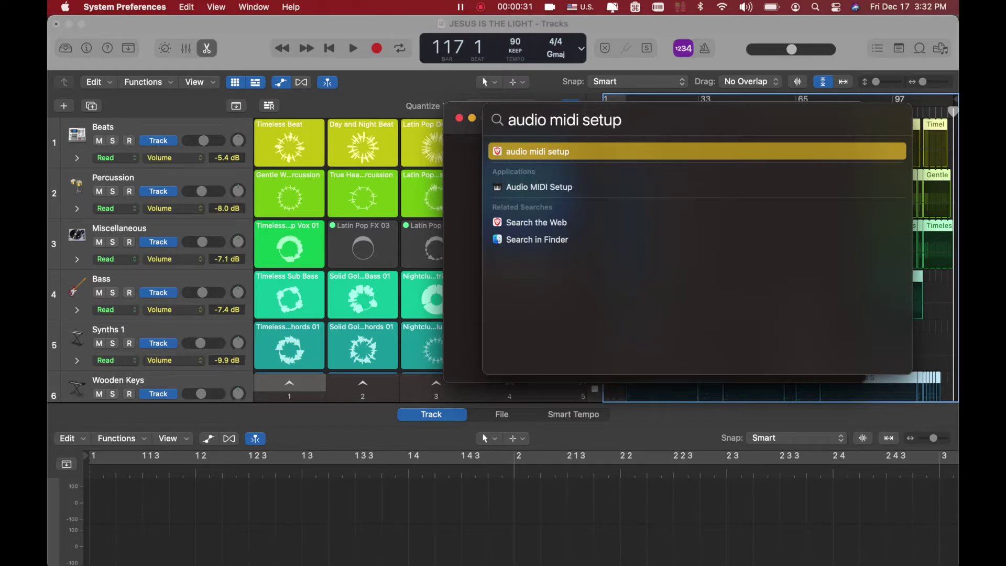
{"action": "key", "text": "Down"}
{"action": "key", "text": "Down"}
{"action": "key", "text": "Down"}
{"action": "key", "text": "Down"}
{"action": "key", "text": "Down"}
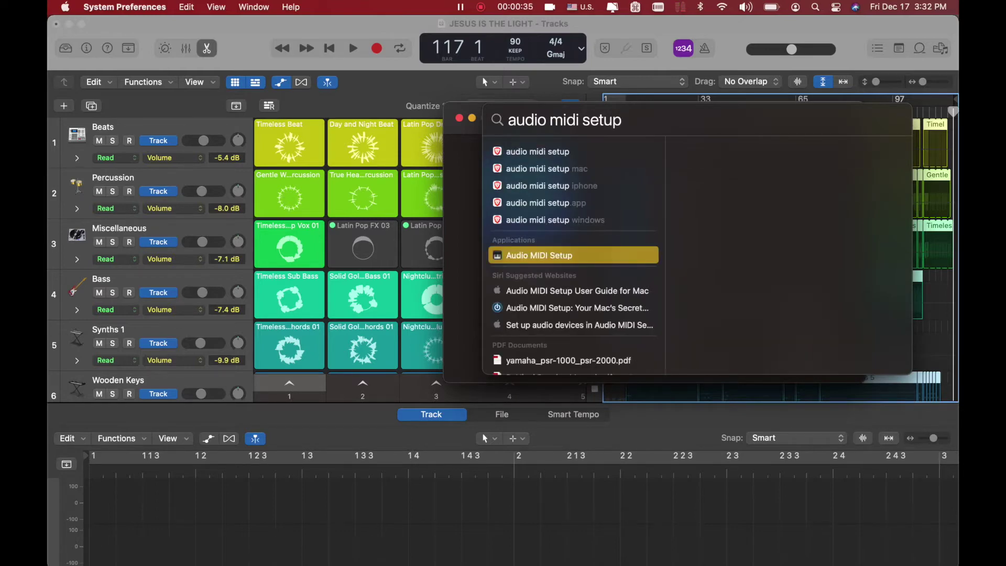
{"action": "key", "text": "Return"}
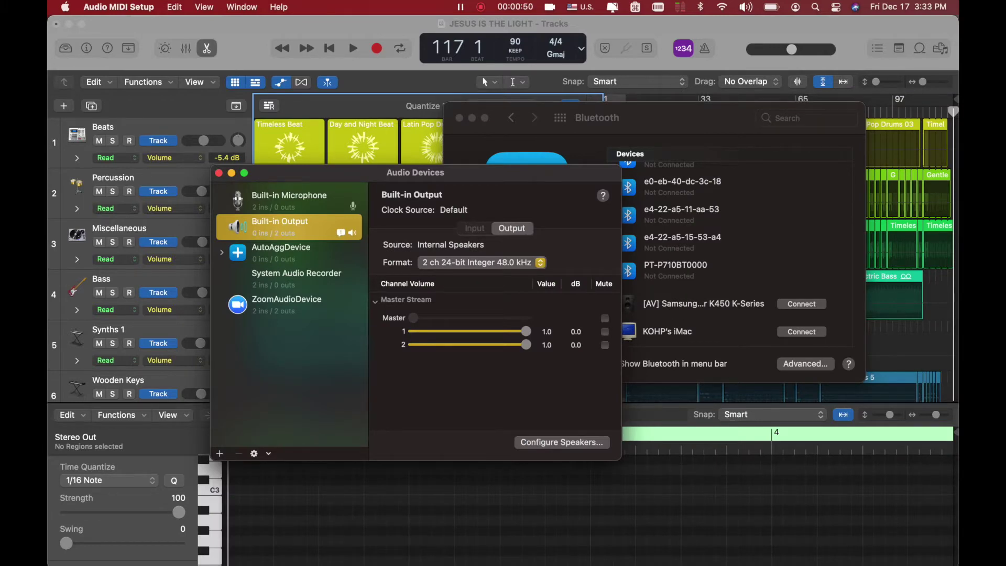
Show MIDI Studio and connect the MD-BT01 adapter through its Bluetooth configuration.
{"action": "left_click", "coordinate": [241, 7]}
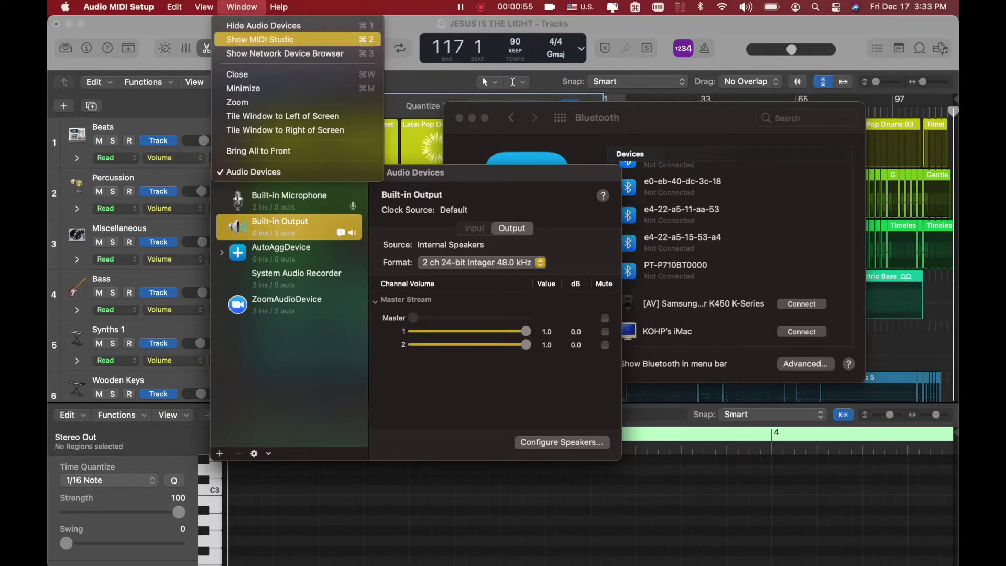
{"action": "left_click", "coordinate": [273, 40]}
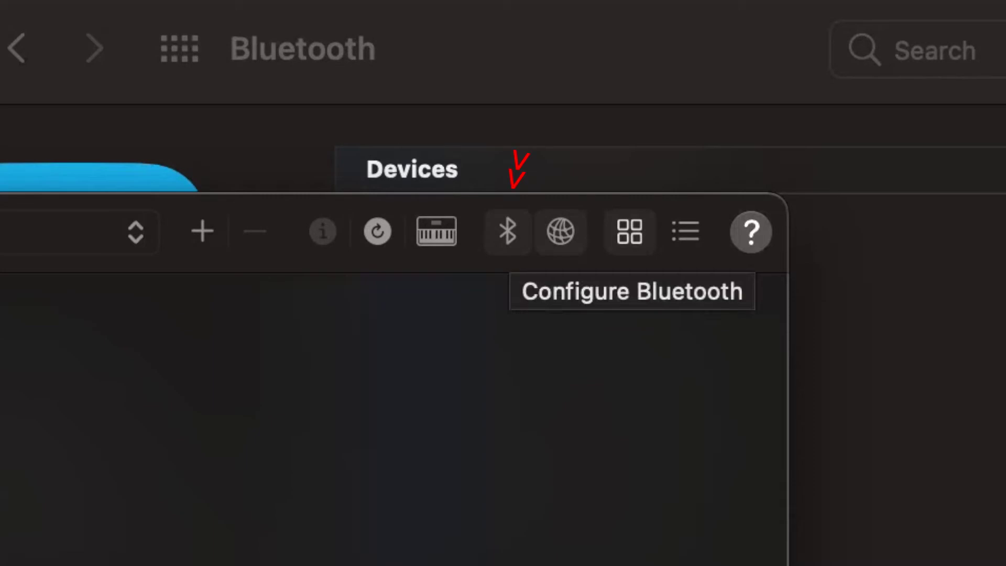
{"action": "left_click", "coordinate": [507, 231]}
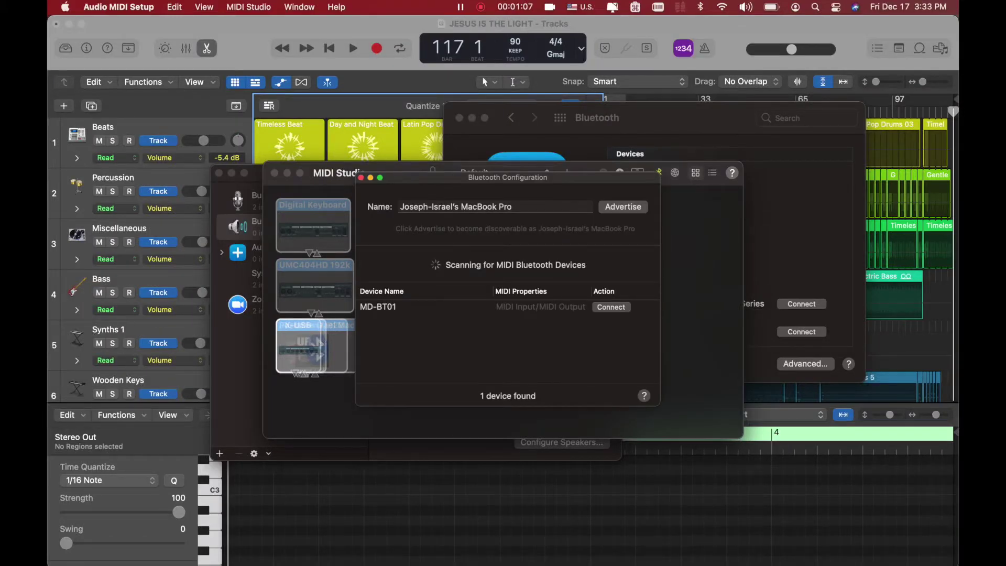
{"action": "left_click", "coordinate": [379, 307]}
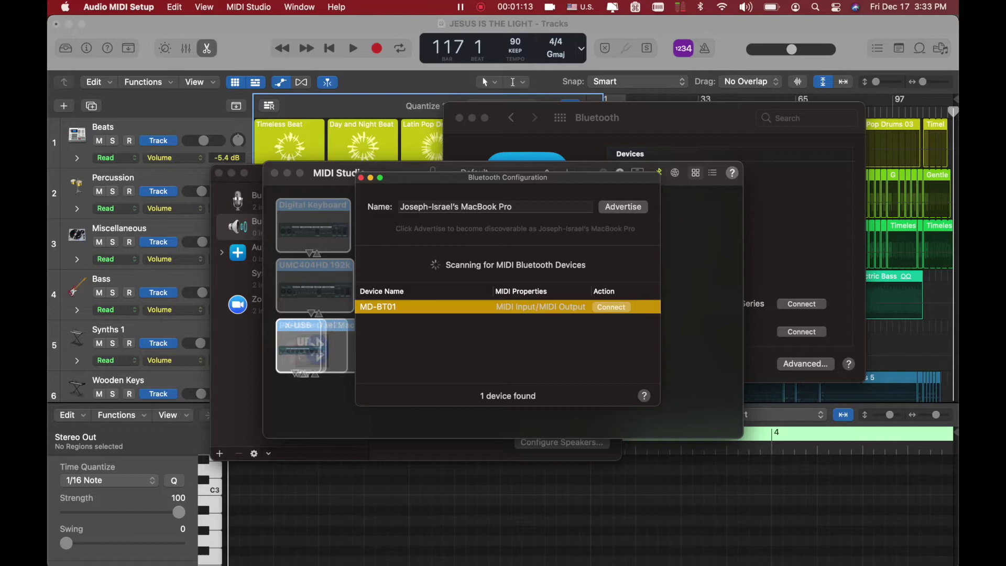
{"action": "left_click", "coordinate": [611, 307]}
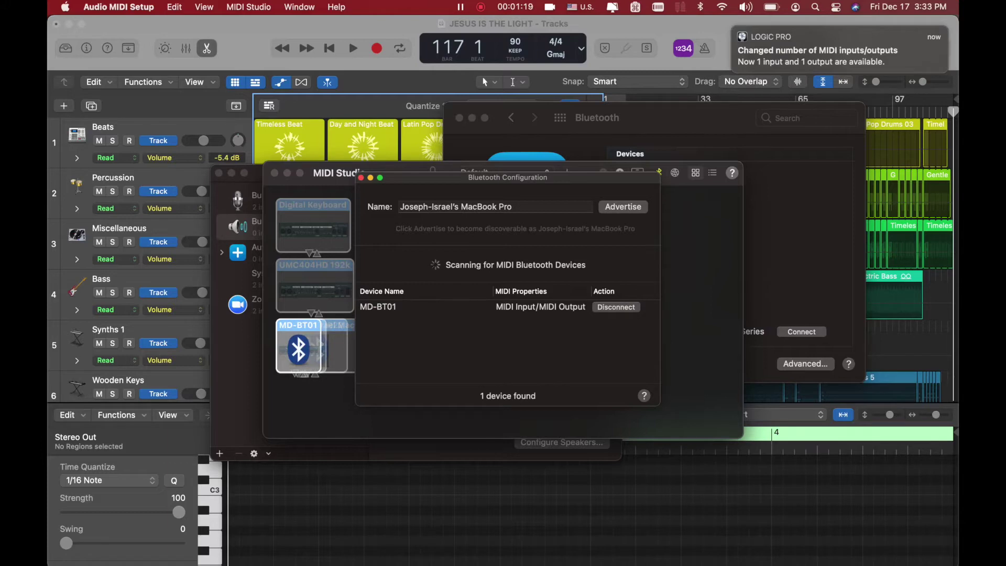
Check the Mac's Bluetooth devices for MD-BT01 and examine its properties and port connectors in MIDI Studio.
{"action": "left_click", "coordinate": [700, 7]}
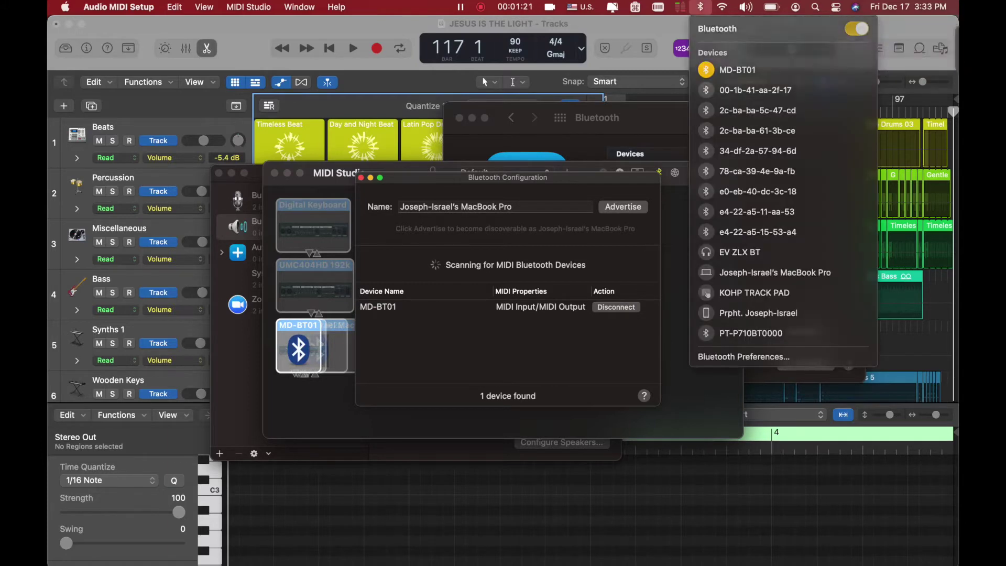
{"action": "left_click", "coordinate": [700, 7]}
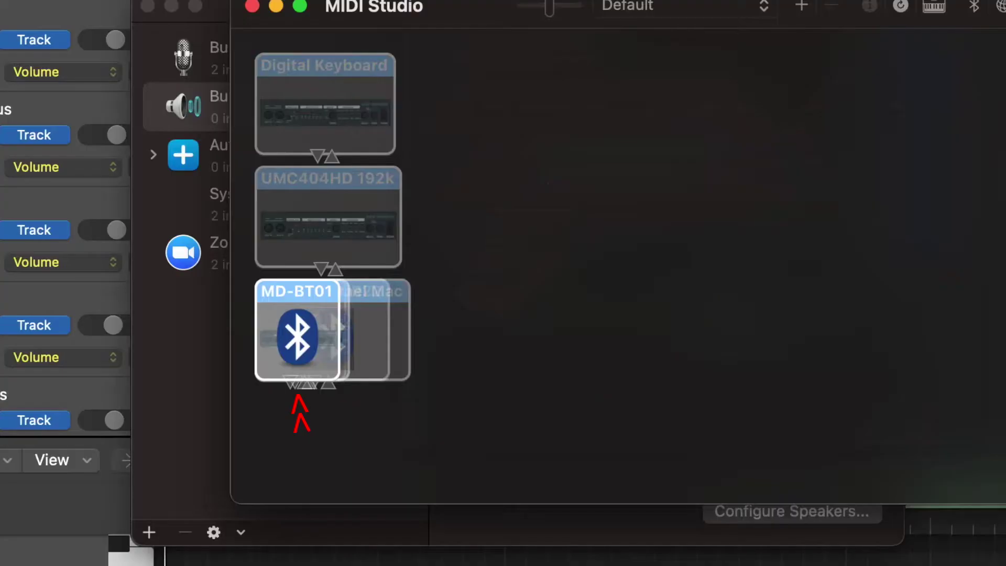
{"action": "left_click", "coordinate": [299, 346]}
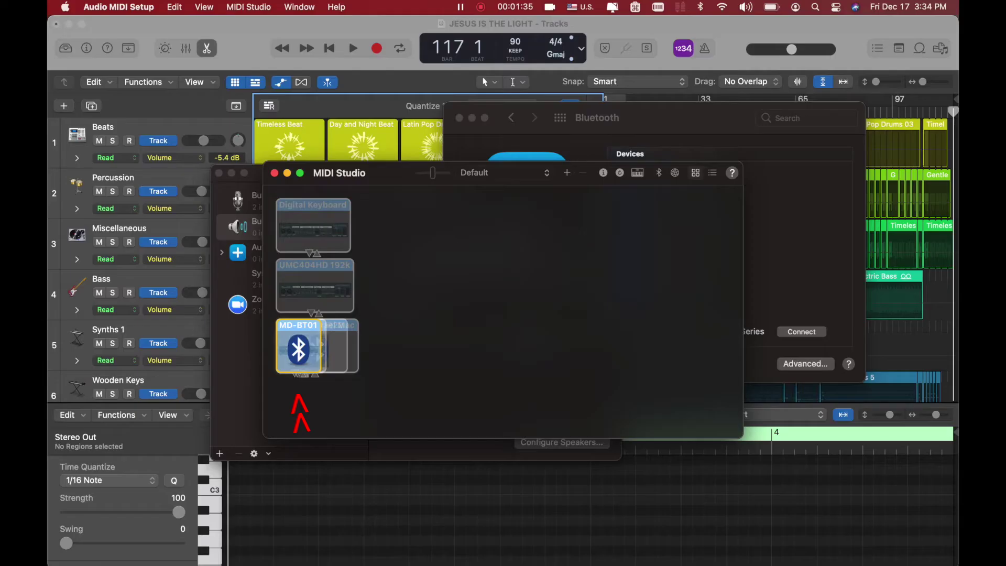
{"action": "key", "text": "super+i"}
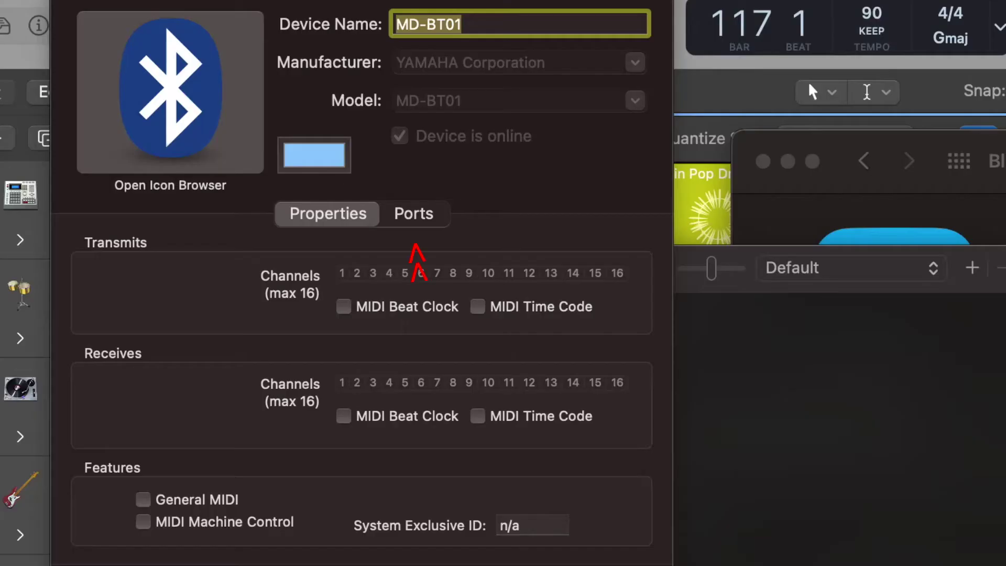
{"action": "left_click", "coordinate": [414, 213]}
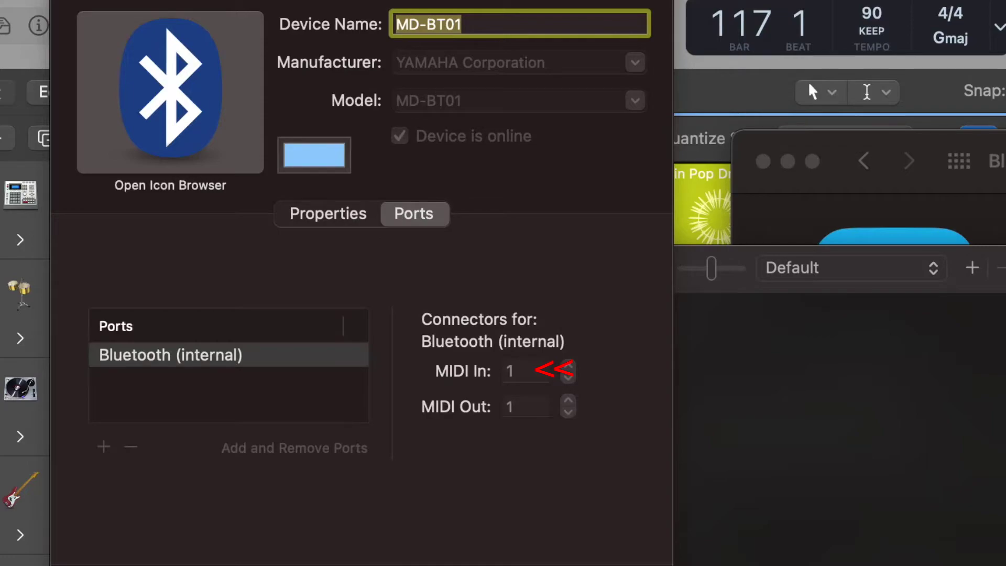
{"action": "left_click", "coordinate": [328, 214]}
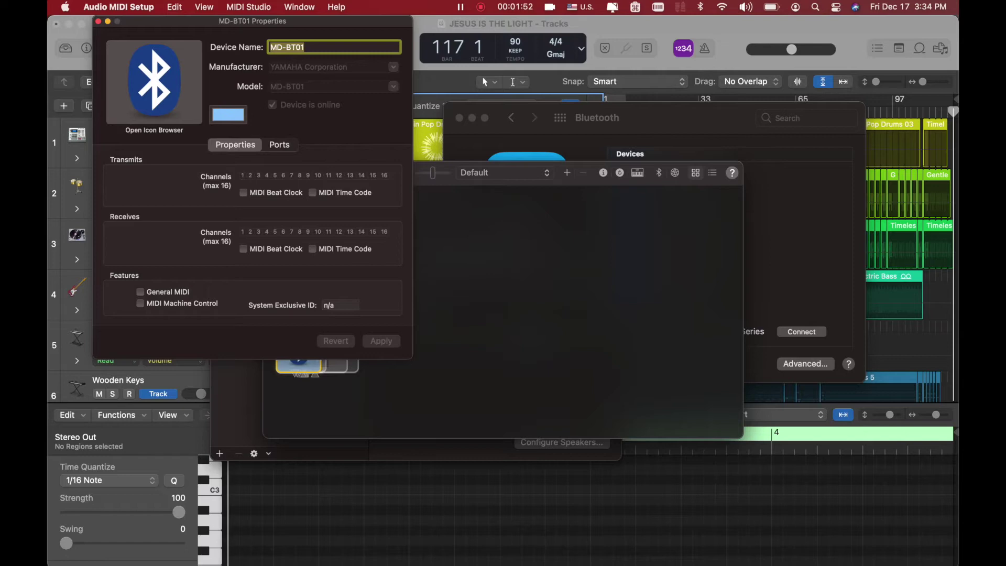
Switch to Logic Pro and check the active input ports in its MIDI preferences, closing the preferences when done.
{"action": "key", "text": "super+Tab"}
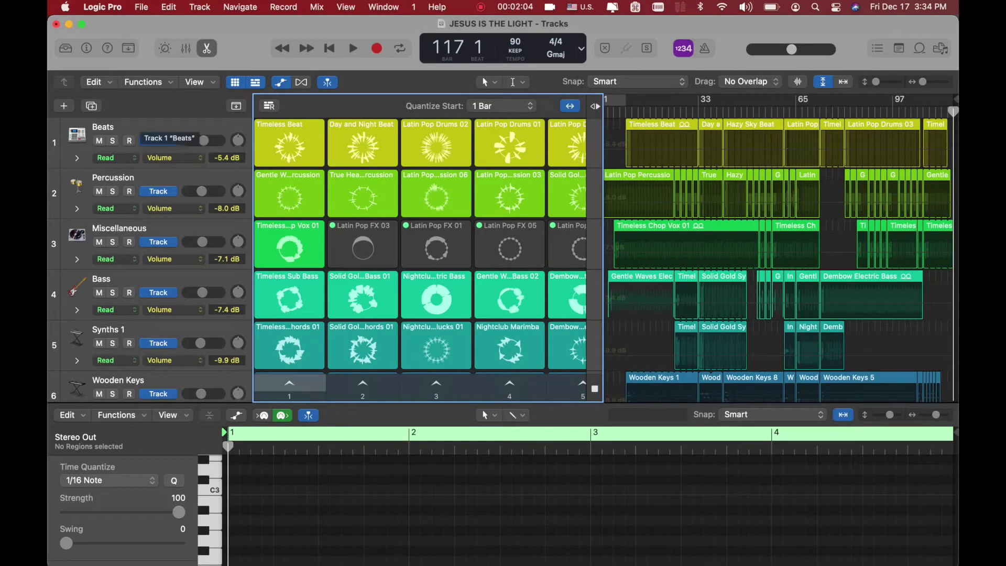
{"action": "left_click", "coordinate": [103, 7]}
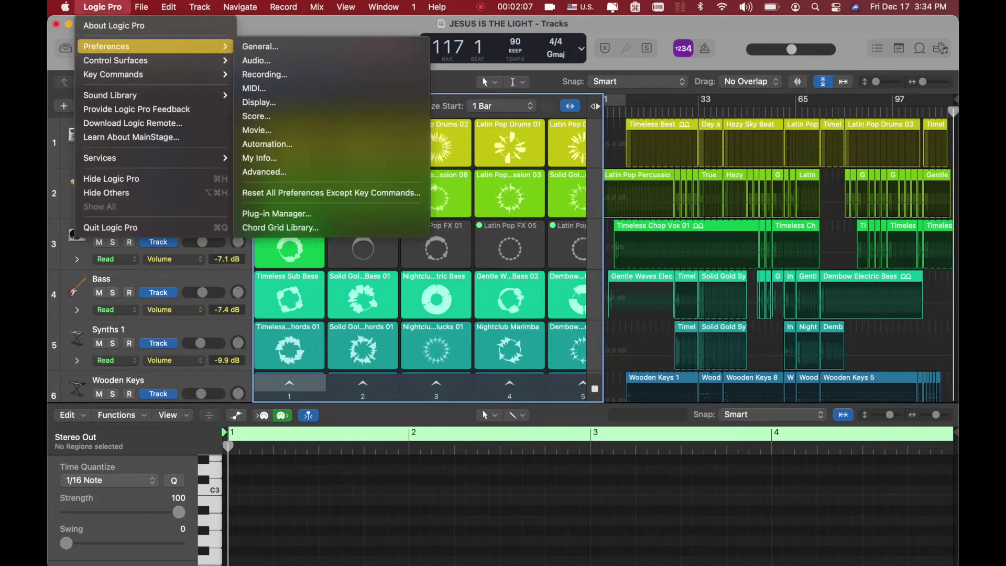
{"action": "left_click", "coordinate": [254, 89]}
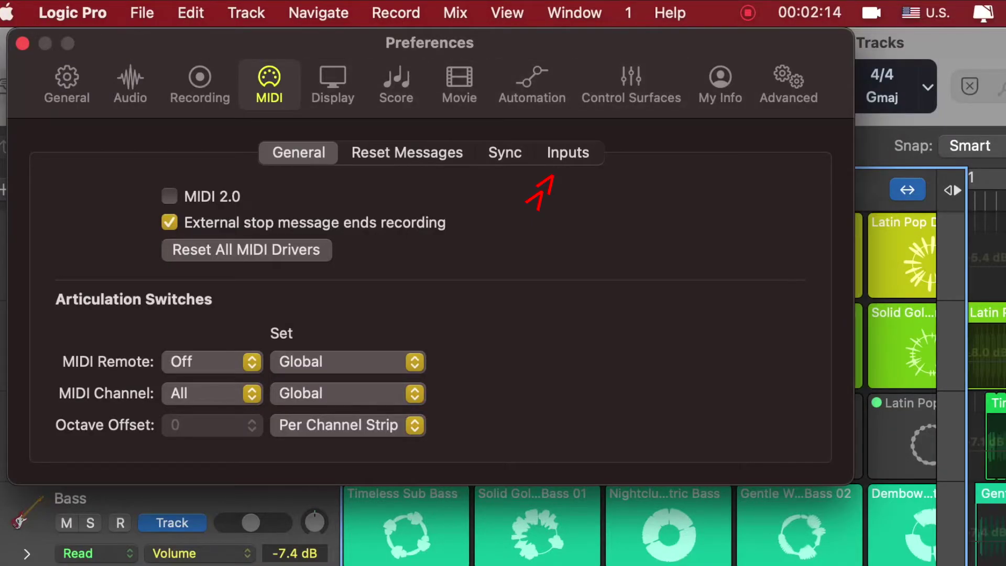
{"action": "left_click", "coordinate": [566, 153]}
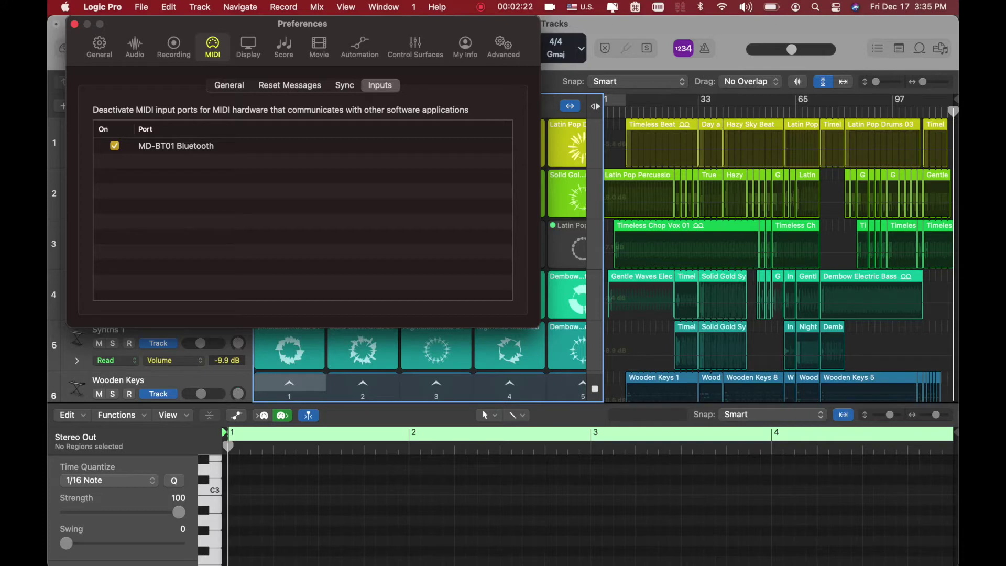
{"action": "left_click", "coordinate": [629, 25]}
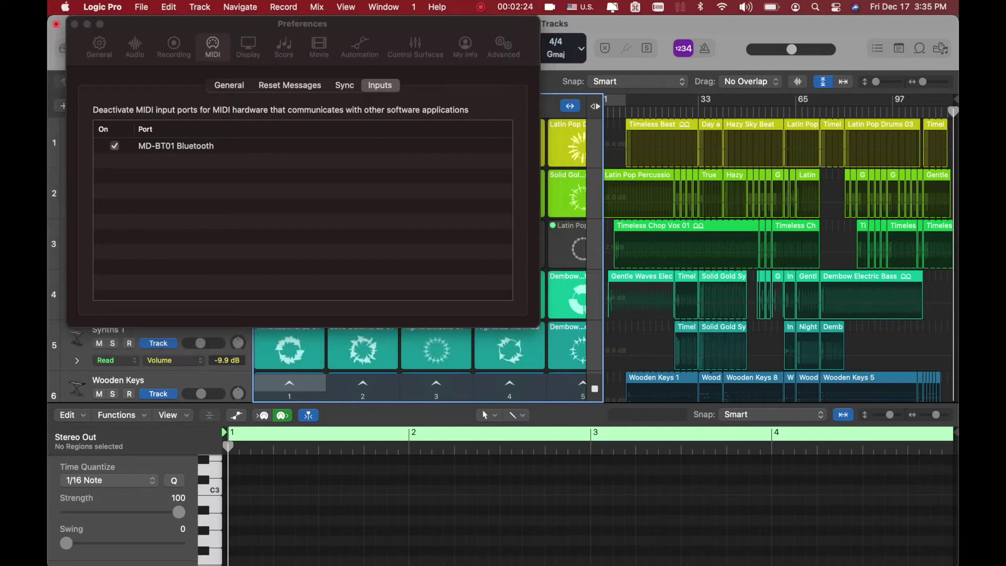
{"action": "left_click", "coordinate": [75, 24]}
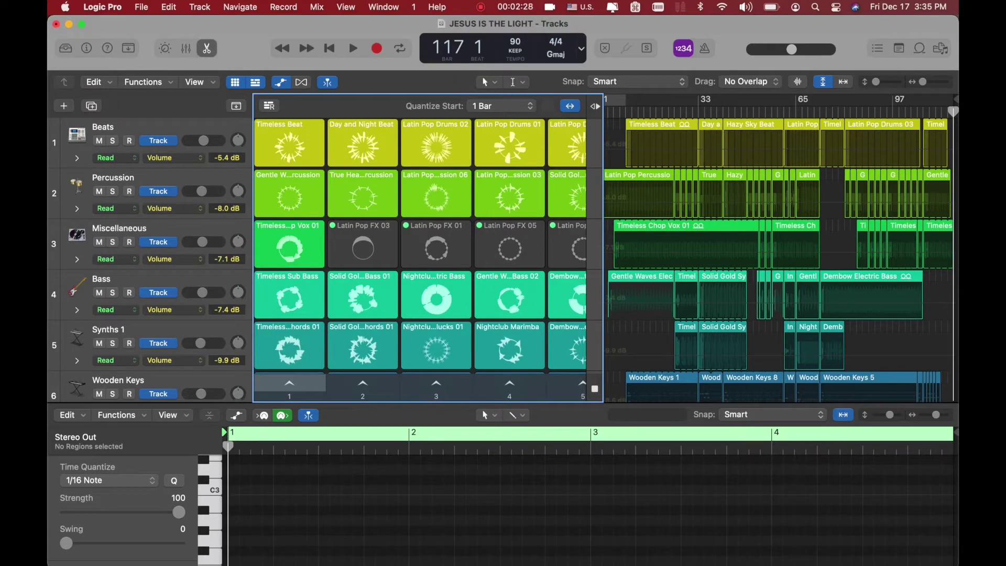
Create a new empty project while keeping the current project open.
{"action": "key", "text": "super+shift+n"}
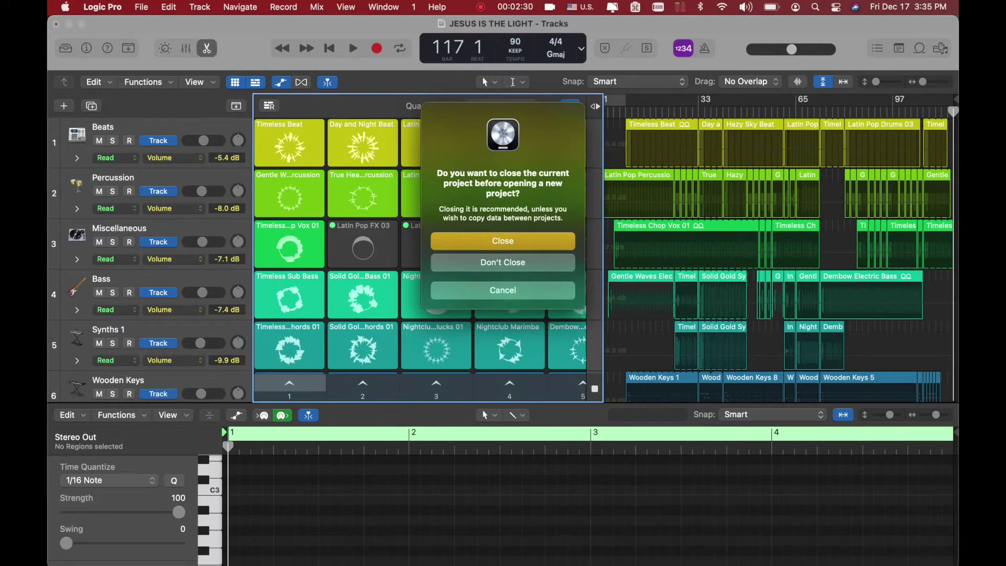
{"action": "key", "text": "Escape"}
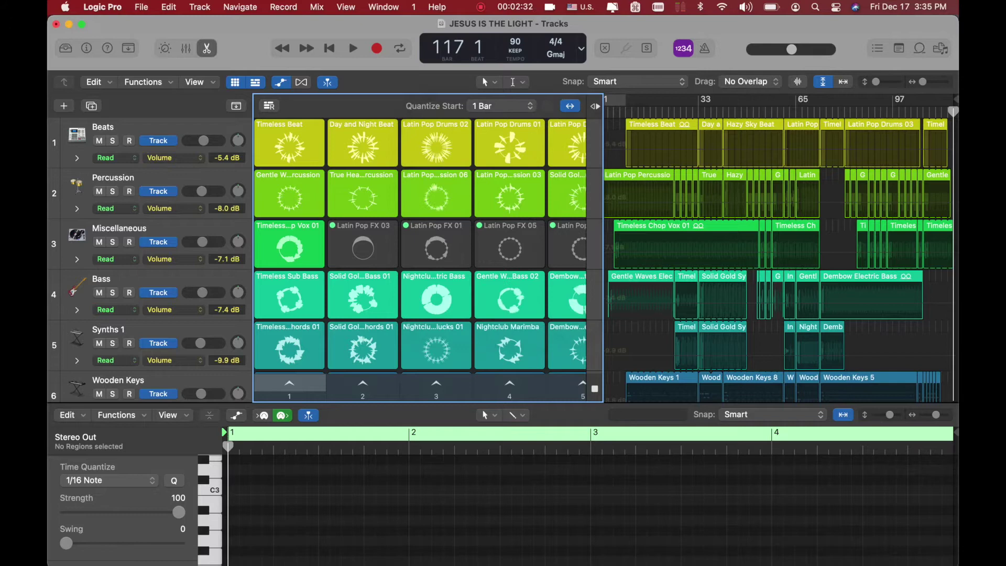
{"action": "key", "text": "super+n"}
{"action": "key", "text": "Return"}
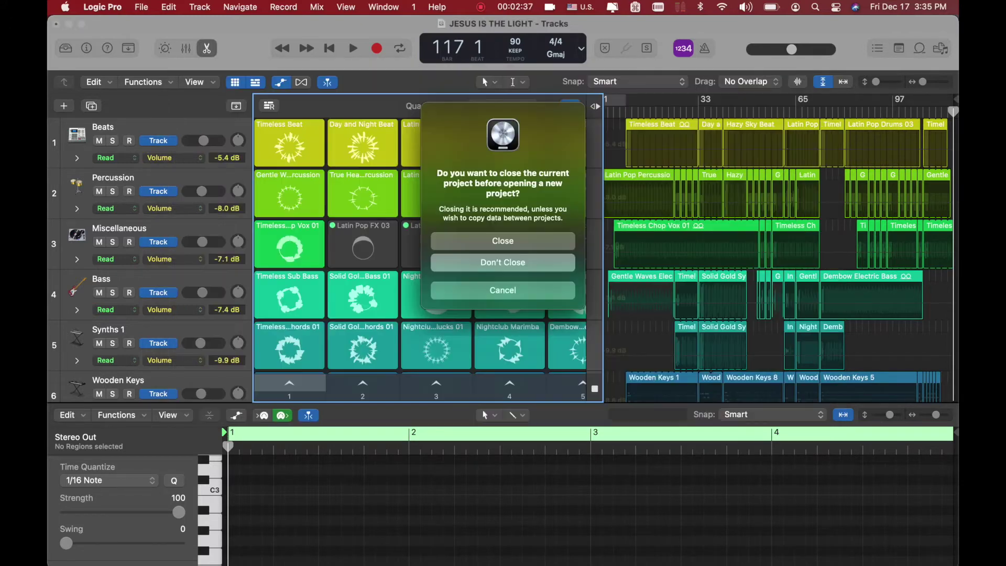
{"action": "left_click", "coordinate": [502, 262]}
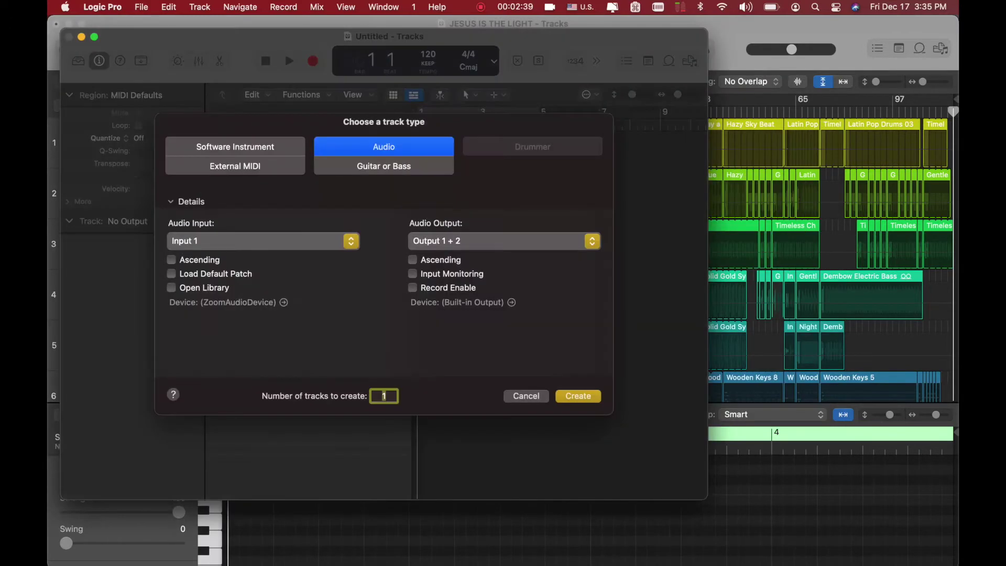
Create one External MIDI track with MD-BT01 Bluetooth - 1 as its MIDI destination.
{"action": "left_click", "coordinate": [235, 166]}
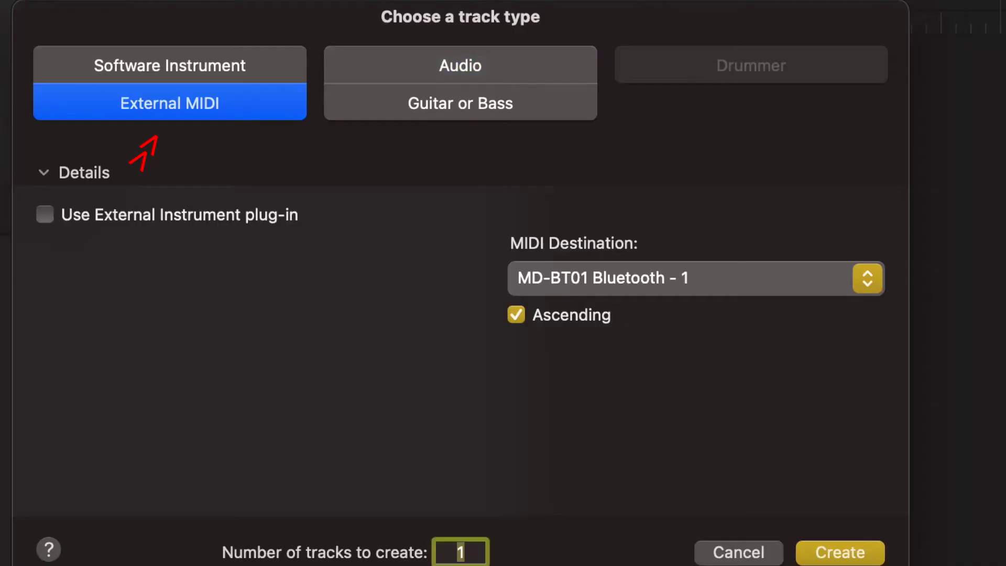
{"action": "left_click", "coordinate": [540, 278]}
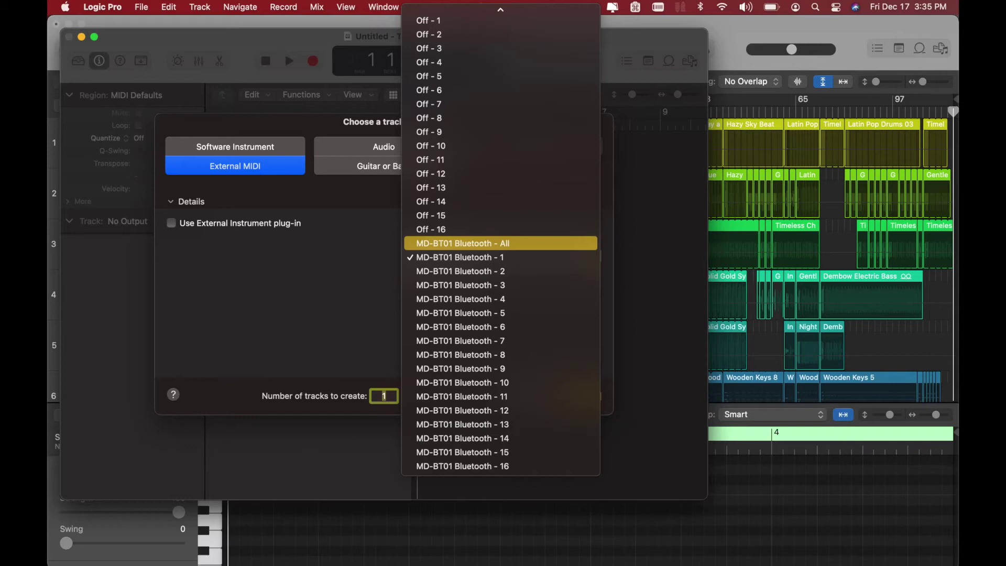
{"action": "left_click", "coordinate": [463, 244]}
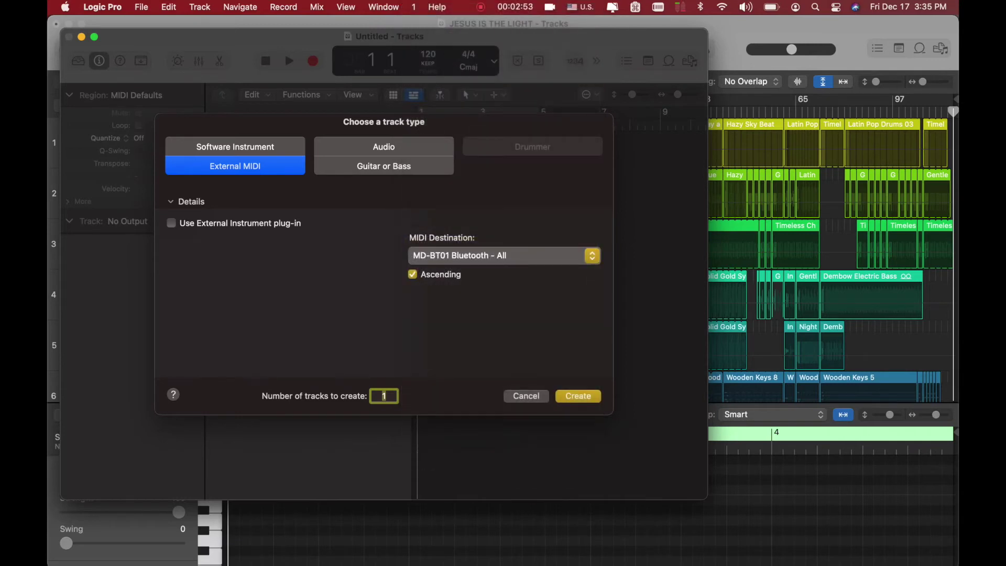
{"action": "left_click", "coordinate": [503, 256]}
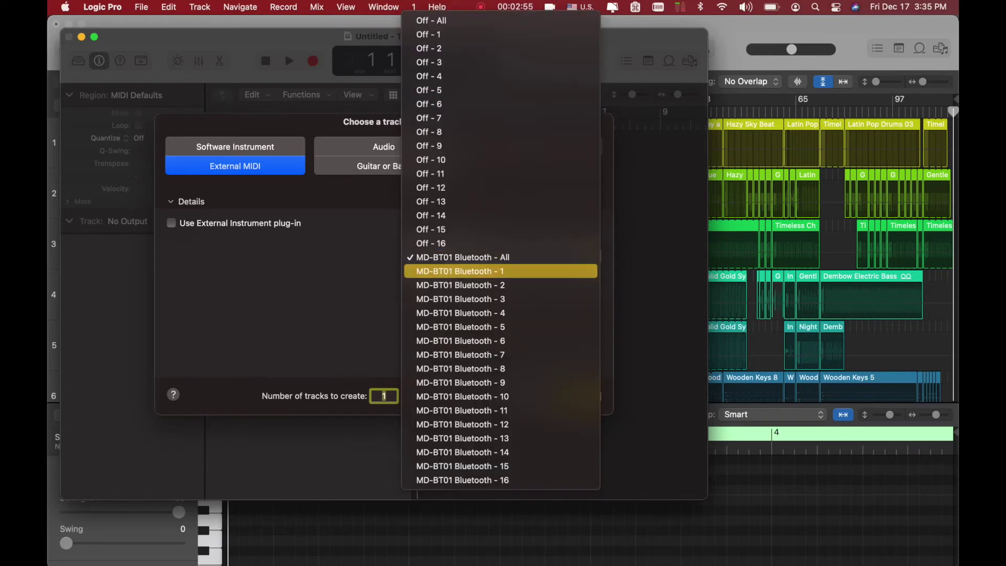
{"action": "key", "text": "Return"}
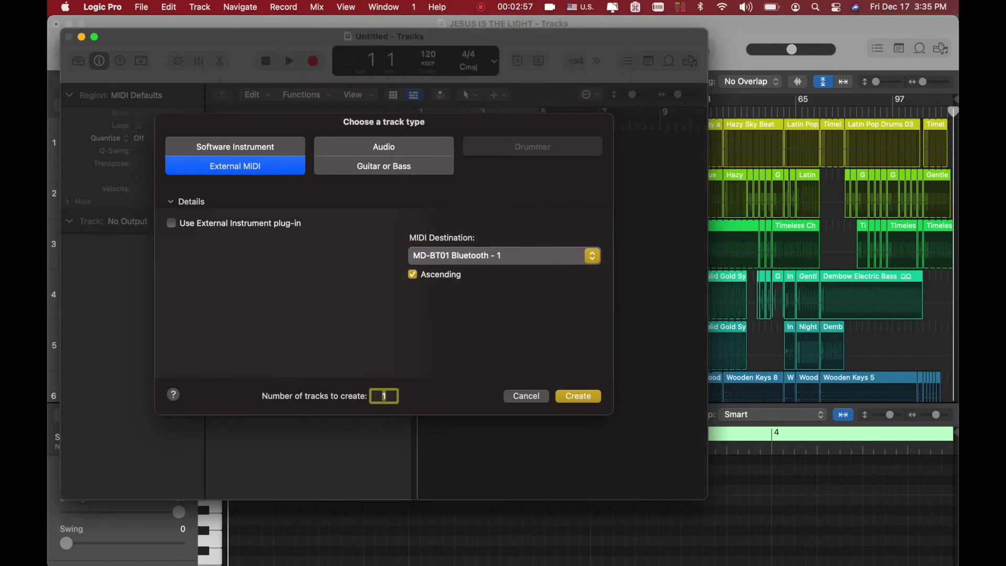
{"action": "key", "text": "Return"}
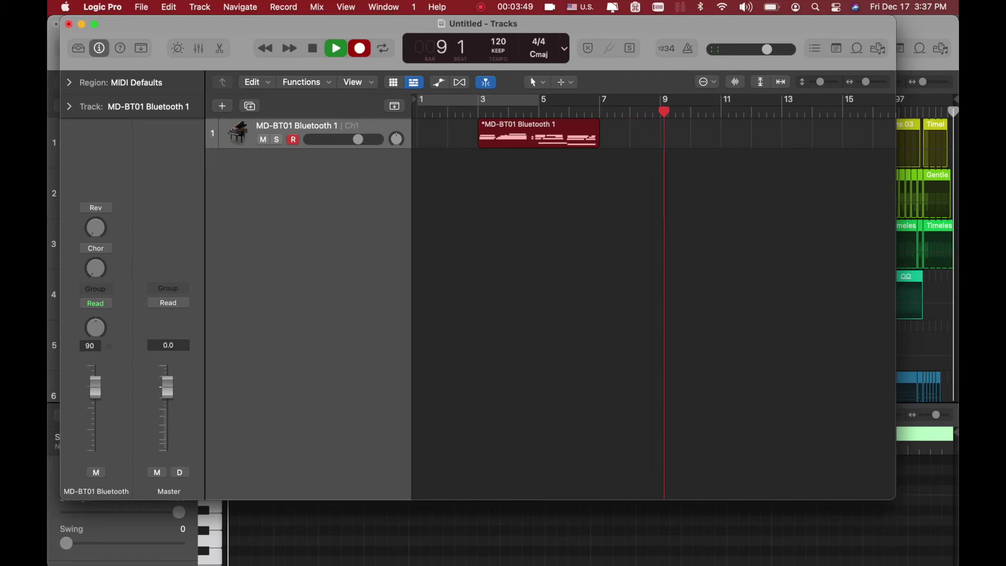
Stop the MIDI recording and play back the recorded region on the MD-BT01 Bluetooth track.
{"action": "key", "text": "space"}
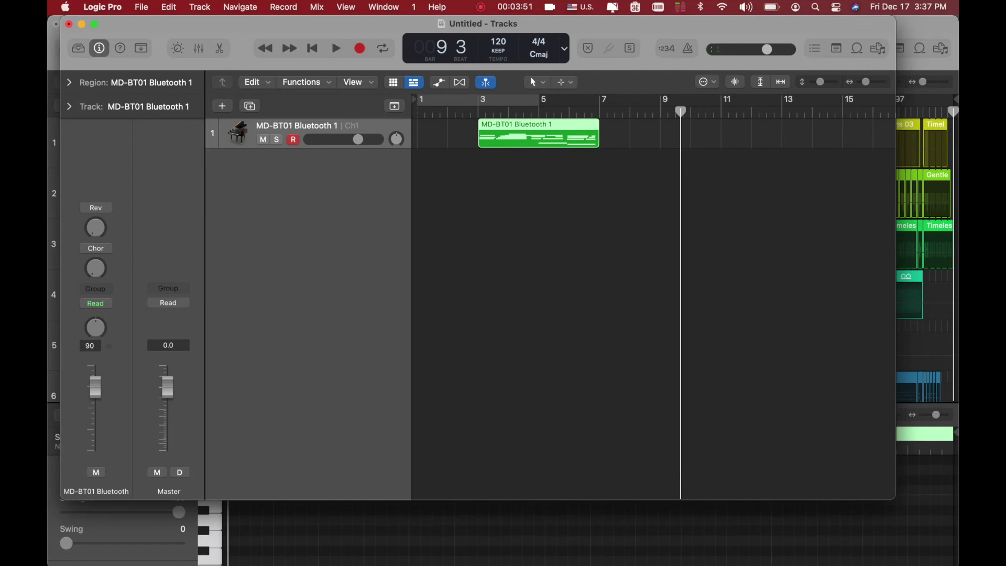
{"action": "key", "text": "Return"}
{"action": "key", "text": "space"}
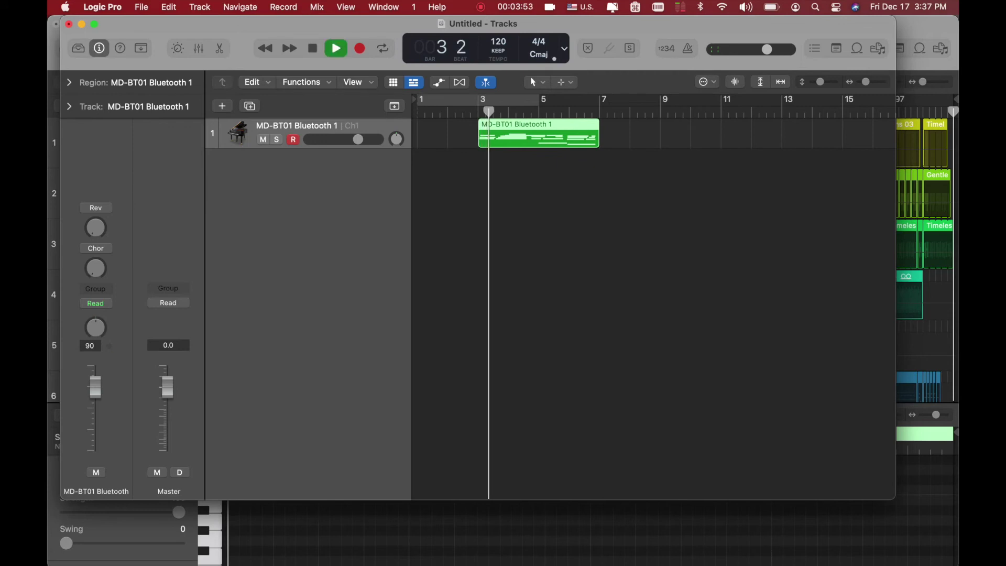